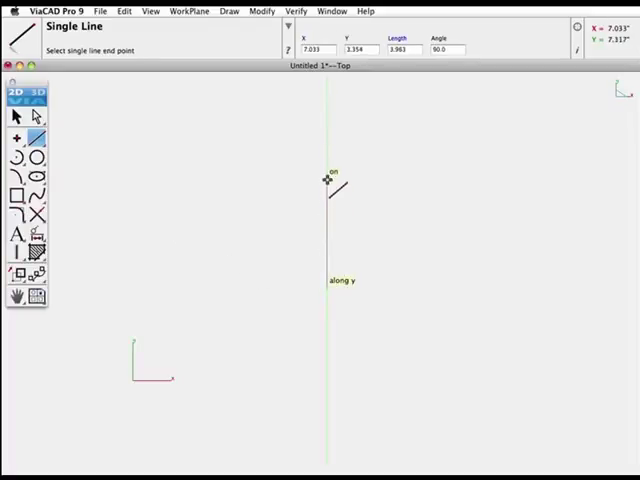
# Draw the profile's left vertical line and its top horizontal line.
pyautogui.click(326, 125)
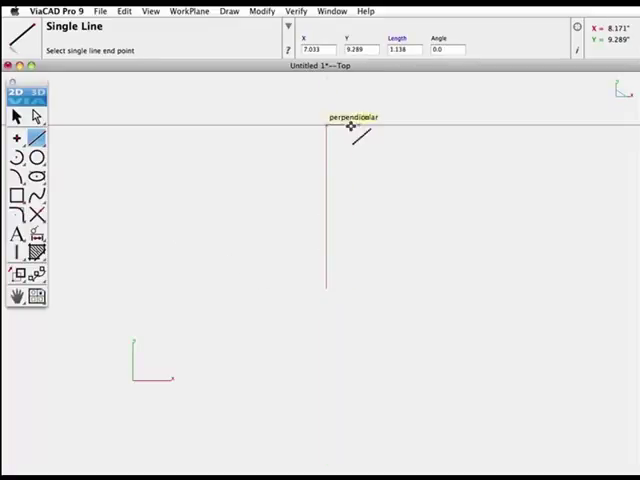
pyautogui.click(413, 125)
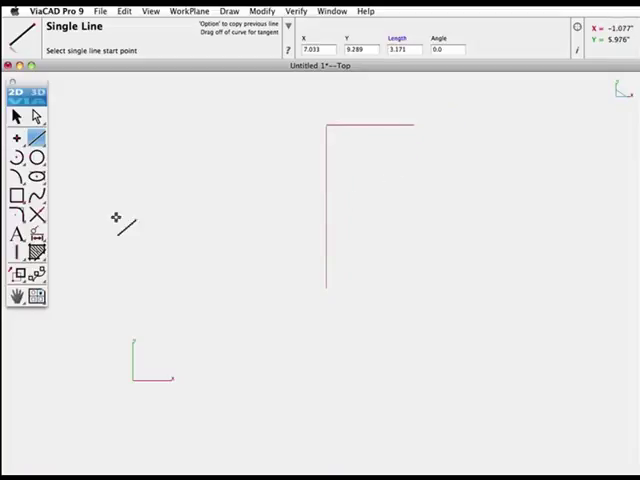
pyautogui.click(36, 196)
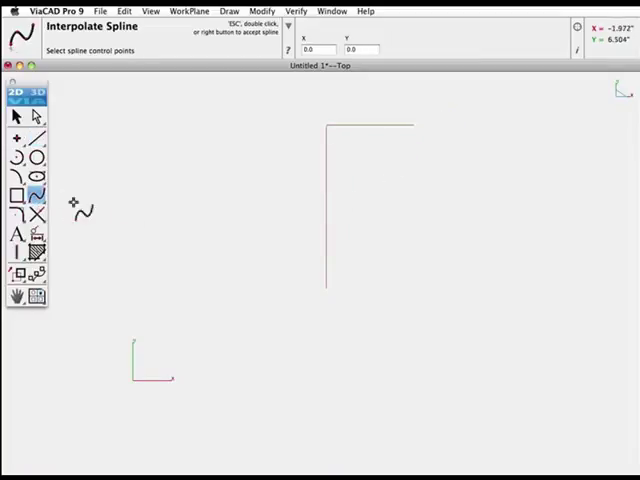
# Draw the curved right side as a five-point spline and begin the bottom line.
pyautogui.click(413, 125)
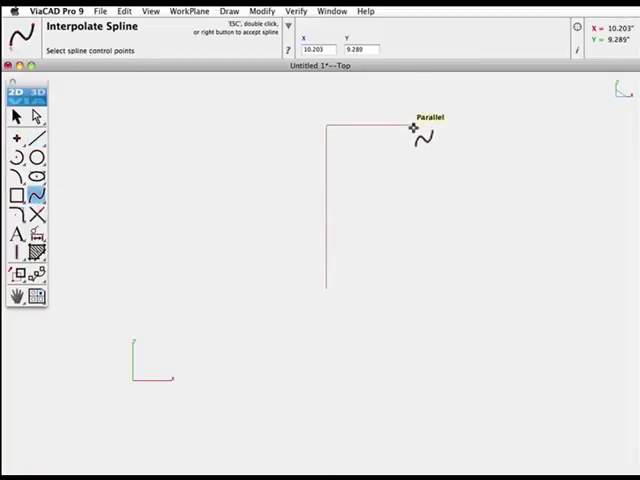
pyautogui.click(412, 188)
pyautogui.click(355, 211)
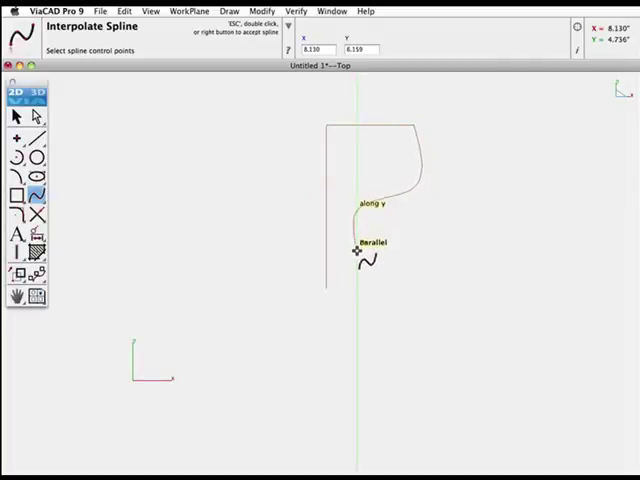
pyautogui.click(357, 255)
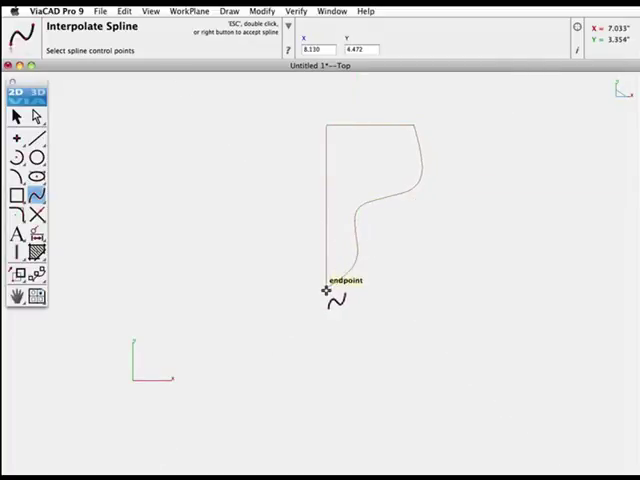
pyautogui.click(389, 296)
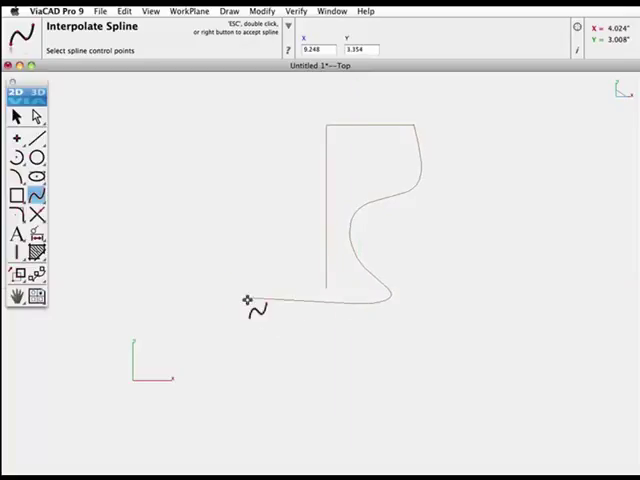
pyautogui.click(37, 141)
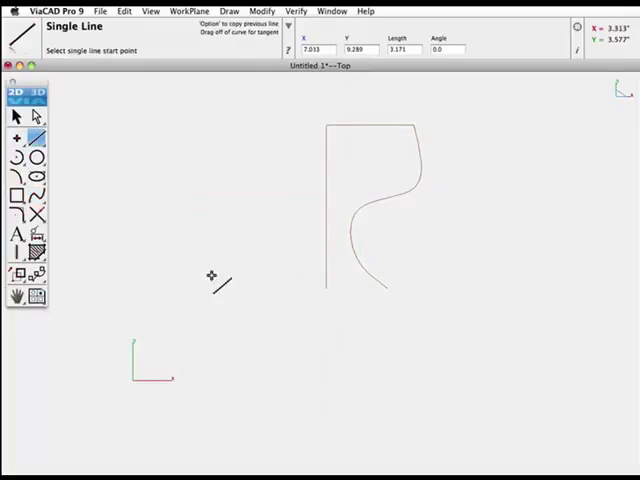
pyautogui.click(326, 288)
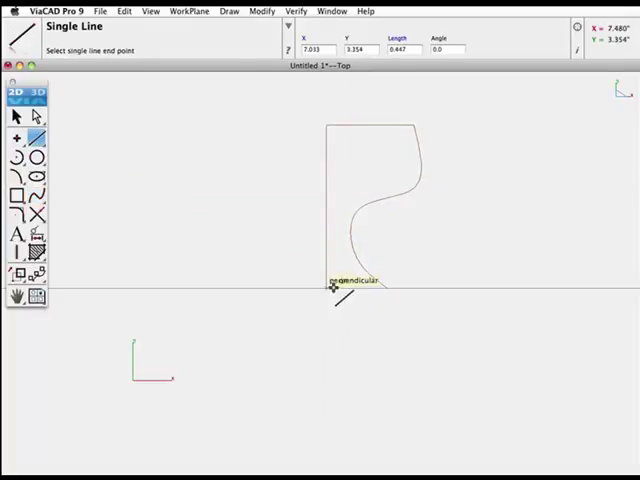
# Finish the bottom line, then select the spline and show its control points.
pyautogui.click(385, 288)
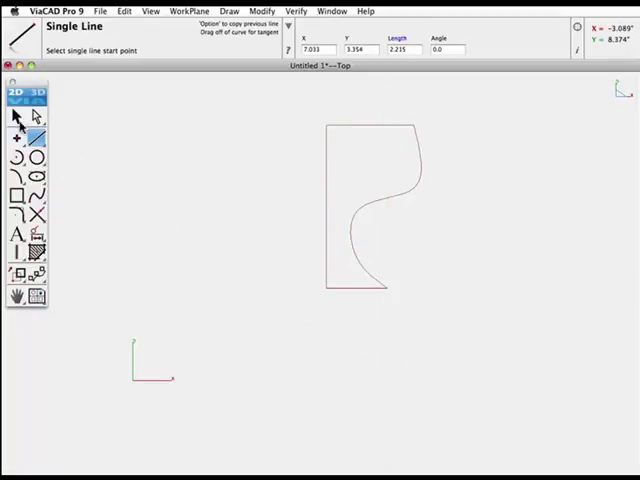
pyautogui.click(17, 118)
pyautogui.click(374, 202)
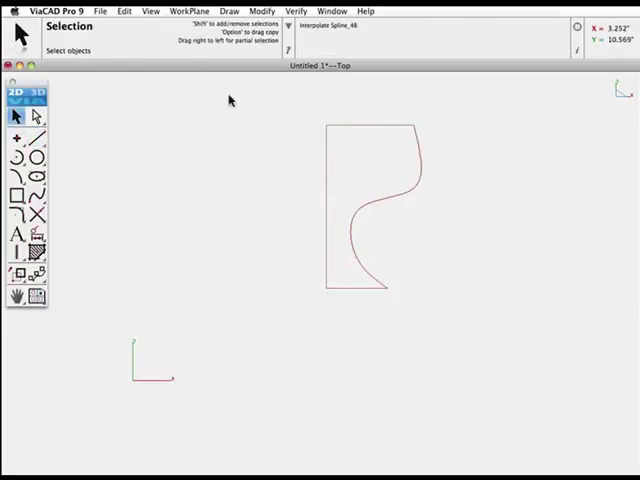
pyautogui.click(128, 12)
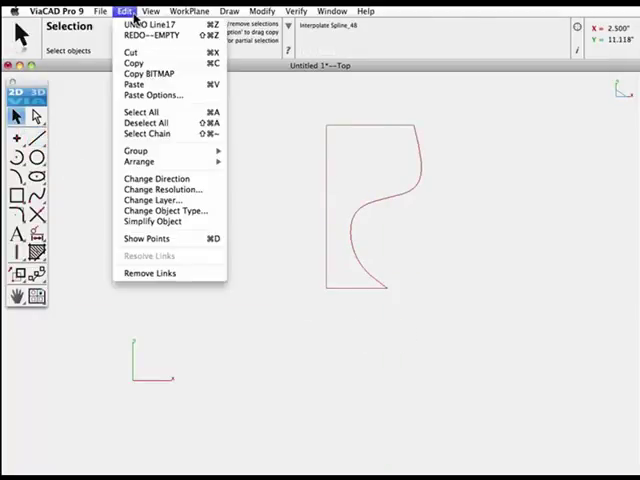
pyautogui.click(161, 240)
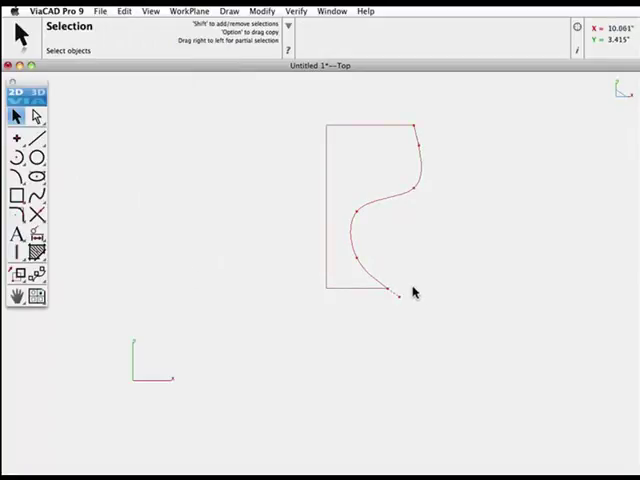
# Drag the spline's lower end point onto the bottom line and hide the points.
pyautogui.moveTo(397, 294)
pyautogui.mouseDown()
pyautogui.moveTo(413, 312)
pyautogui.moveTo(388, 308)
pyautogui.mouseUp()
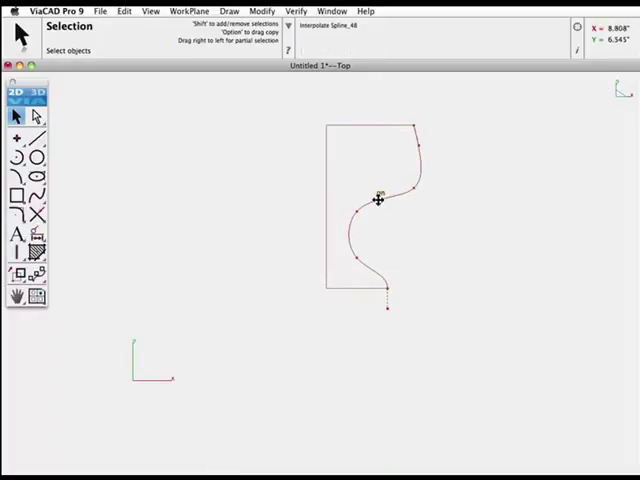
pyautogui.click(121, 14)
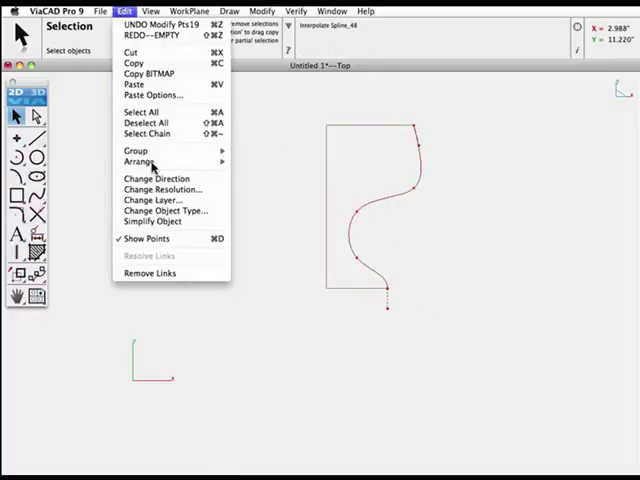
pyautogui.click(164, 239)
pyautogui.moveTo(289, 100); pyautogui.dragTo(428, 304)
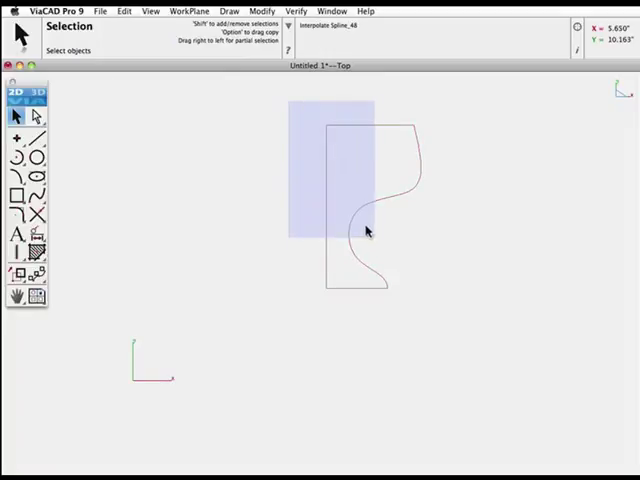
# Lathe Solid the profile around the left vertical line into a blue goblet.
pyautogui.click(35, 95)
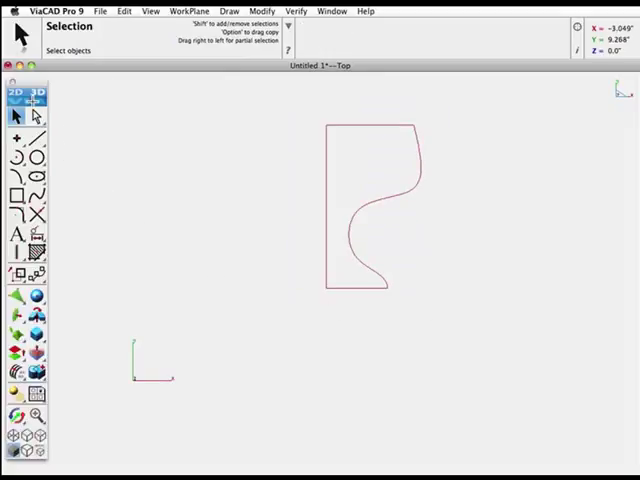
pyautogui.moveTo(37, 313); pyautogui.dragTo(46, 333)
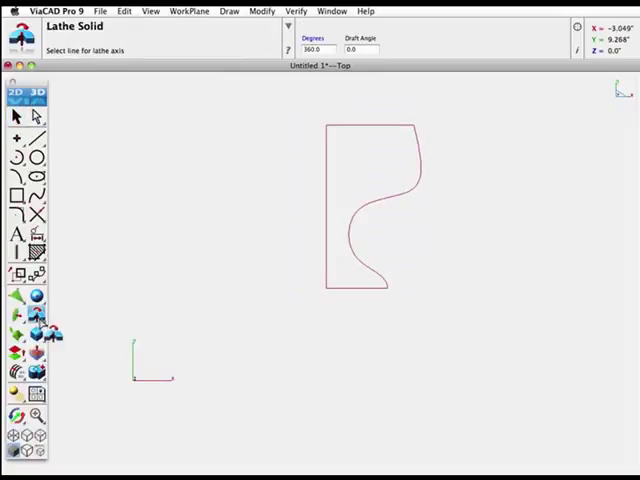
pyautogui.click(328, 197)
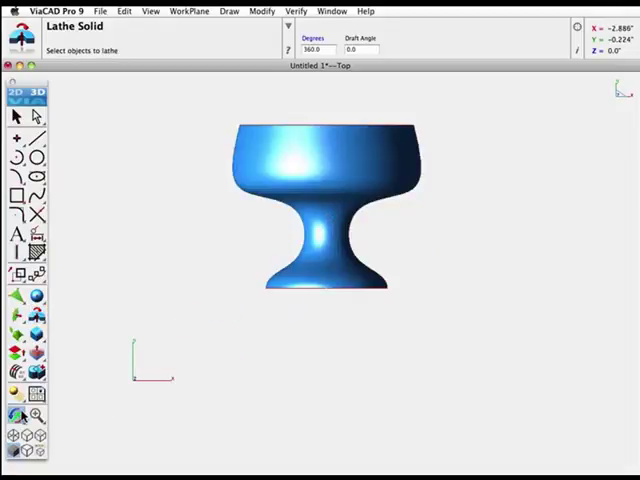
pyautogui.moveTo(22, 415); pyautogui.dragTo(74, 416)
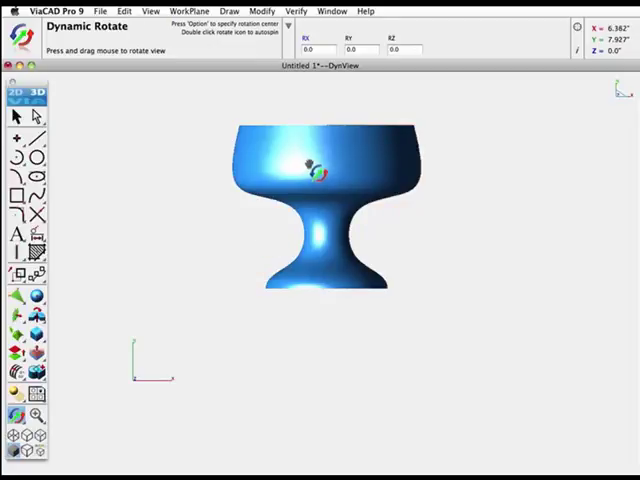
# Shell Feature the goblet with its top face removed, leaving thin walls.
pyautogui.moveTo(312, 170)
pyautogui.mouseDown()
pyautogui.moveTo(313, 217)
pyautogui.moveTo(281, 254)
pyautogui.mouseUp()
pyautogui.moveTo(36, 334); pyautogui.dragTo(74, 341)
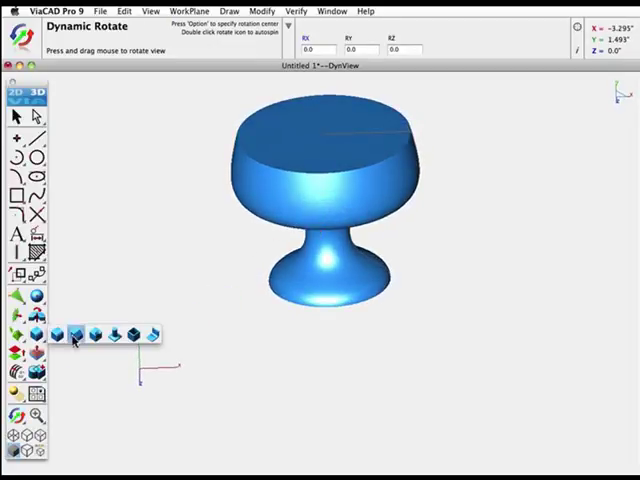
pyautogui.moveTo(130, 338); pyautogui.dragTo(133, 335)
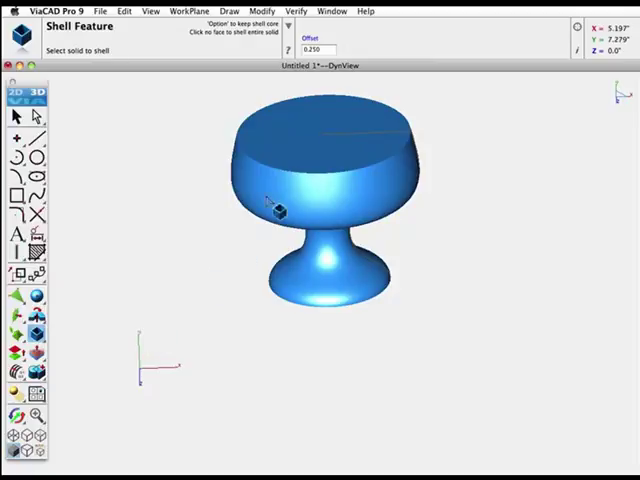
pyautogui.click(337, 137)
pyautogui.click(345, 128)
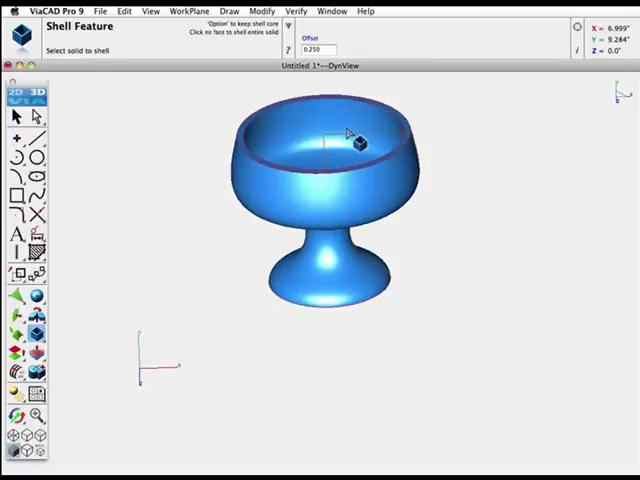
# Orbit to inspect the hollow cup, then open Help's Draw Goblet Tutorial.
pyautogui.click(17, 416)
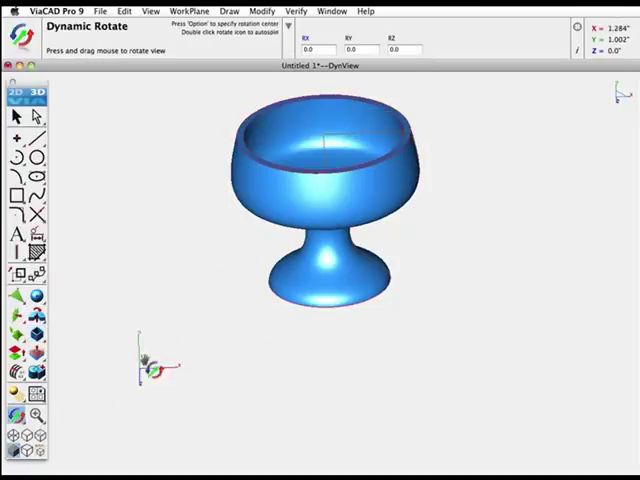
pyautogui.moveTo(339, 174)
pyautogui.mouseDown()
pyautogui.moveTo(347, 246)
pyautogui.moveTo(350, 220)
pyautogui.mouseUp()
pyautogui.rightClick(344, 209)
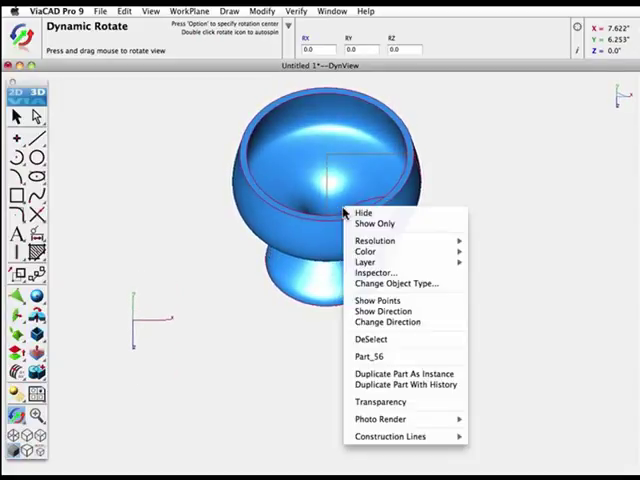
pyautogui.click(382, 231)
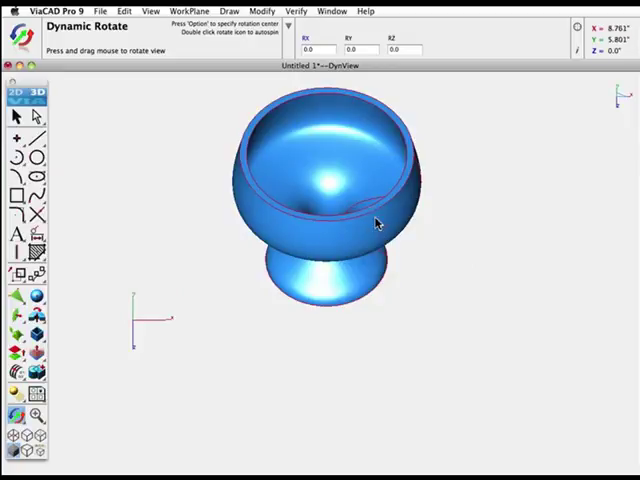
pyautogui.moveTo(376, 223)
pyautogui.mouseDown()
pyautogui.moveTo(376, 252)
pyautogui.moveTo(334, 283)
pyautogui.moveTo(301, 281)
pyautogui.moveTo(313, 300)
pyautogui.moveTo(348, 302)
pyautogui.moveTo(403, 264)
pyautogui.moveTo(423, 200)
pyautogui.moveTo(418, 240)
pyautogui.moveTo(327, 291)
pyautogui.moveTo(266, 263)
pyautogui.moveTo(257, 233)
pyautogui.moveTo(307, 261)
pyautogui.moveTo(369, 214)
pyautogui.moveTo(385, 138)
pyautogui.moveTo(404, 136)
pyautogui.mouseUp()
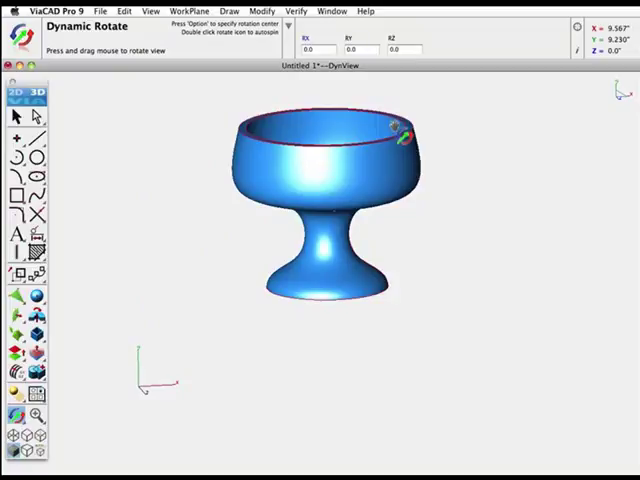
pyautogui.click(365, 11)
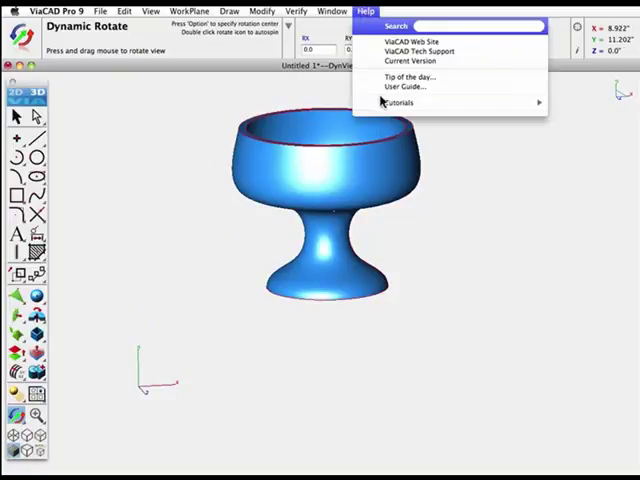
pyautogui.moveTo(400, 103)
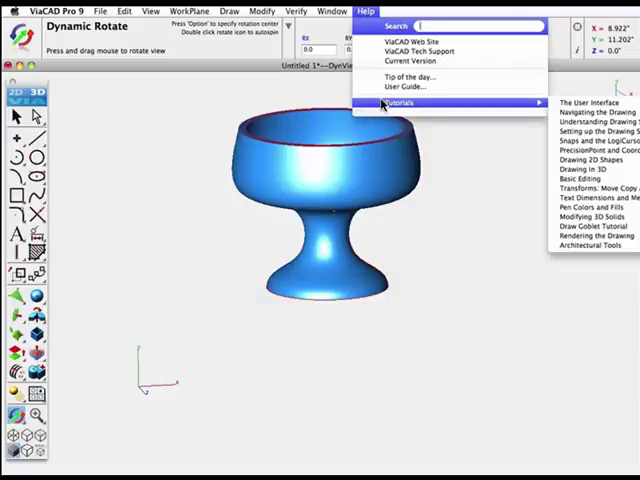
pyautogui.click(560, 167)
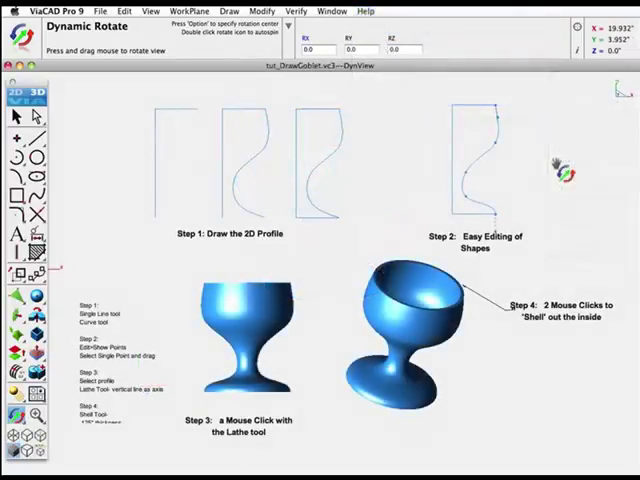